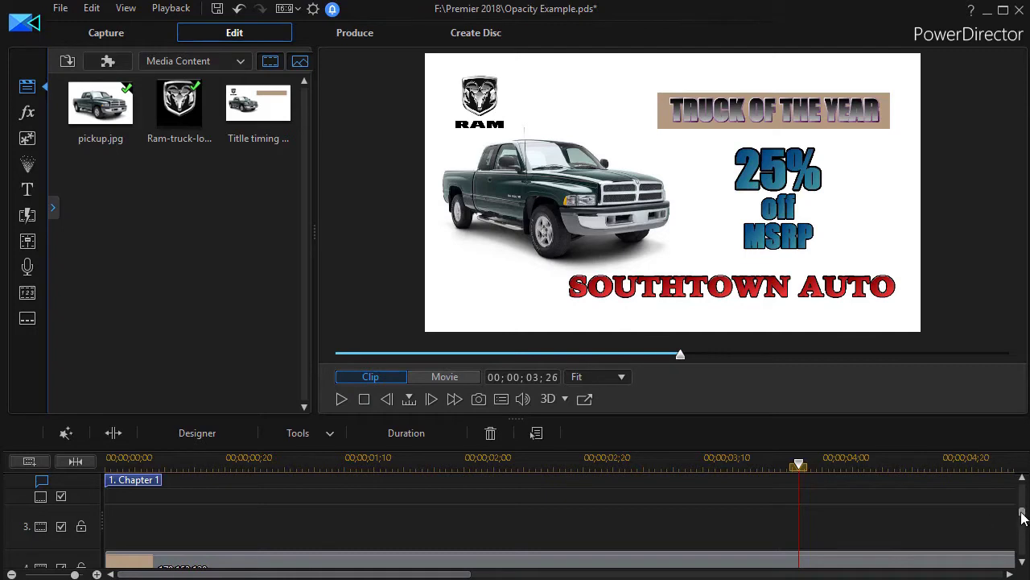
# - Scroll the timeline to the 25% off MSRP title clip and open it in Title Designer
pyautogui.moveTo(1021, 513); pyautogui.dragTo(1027, 529)
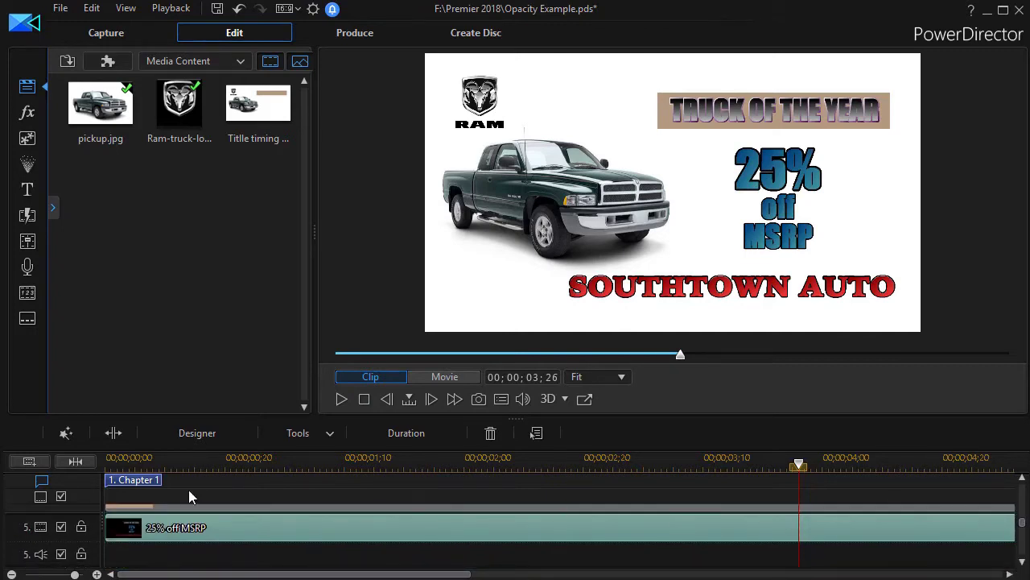
pyautogui.doubleClick(425, 528)
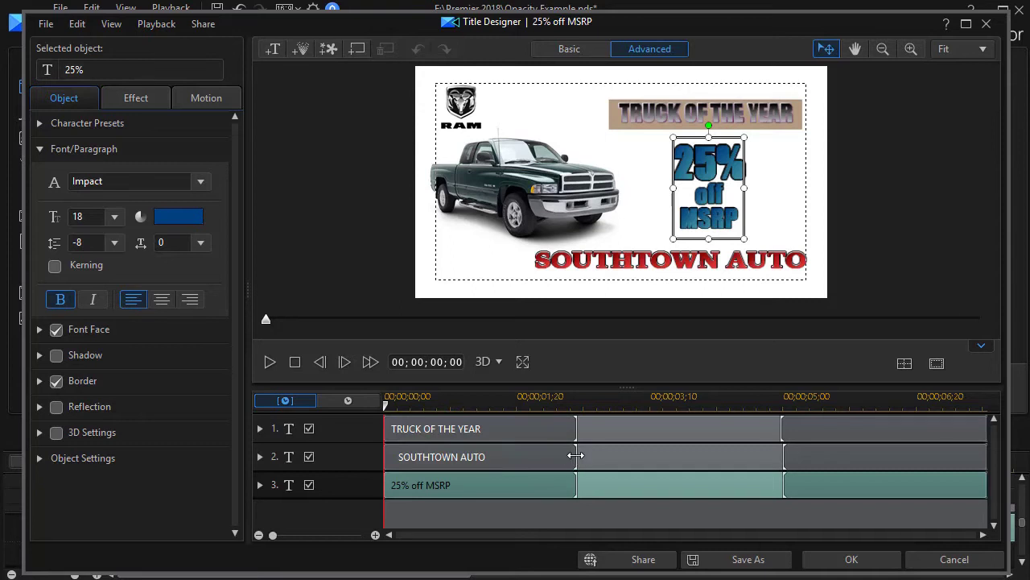
# - Shorten SOUTHTOWN AUTO's Wipe Right to end at 01;00, then preview the titles
pyautogui.moveTo(575, 456); pyautogui.dragTo(465, 456)
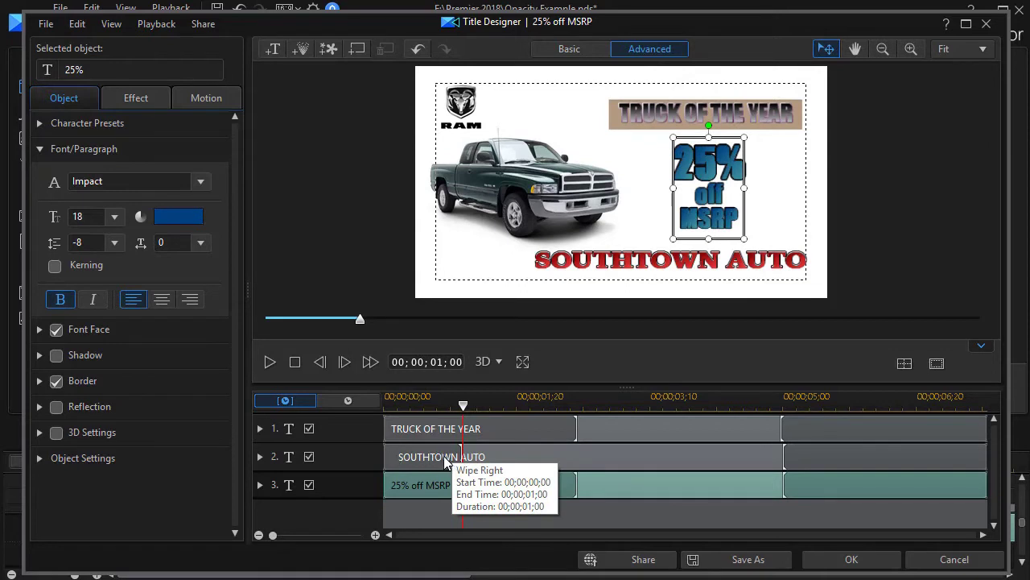
pyautogui.moveTo(359, 320); pyautogui.dragTo(256, 329)
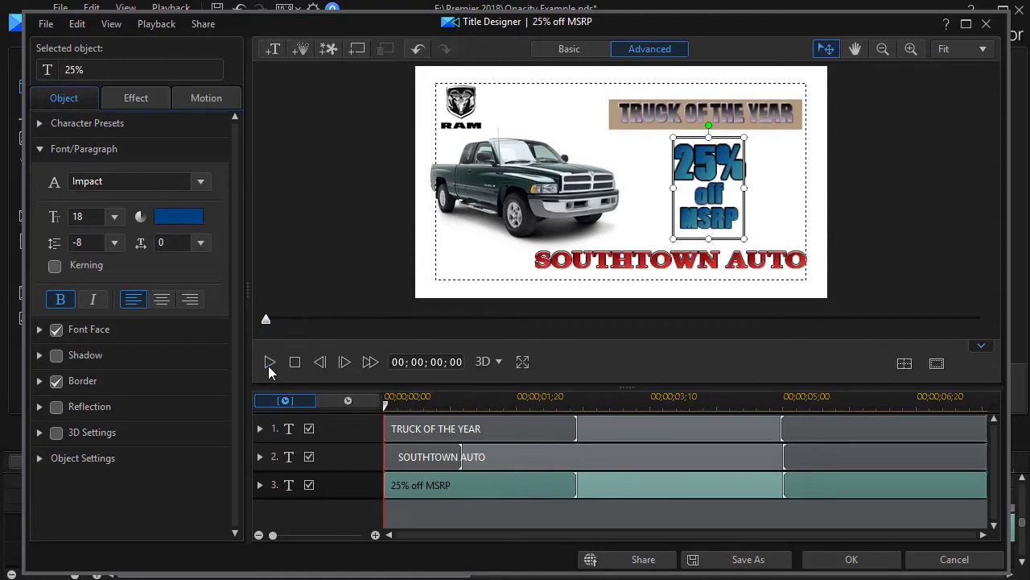
pyautogui.click(269, 362)
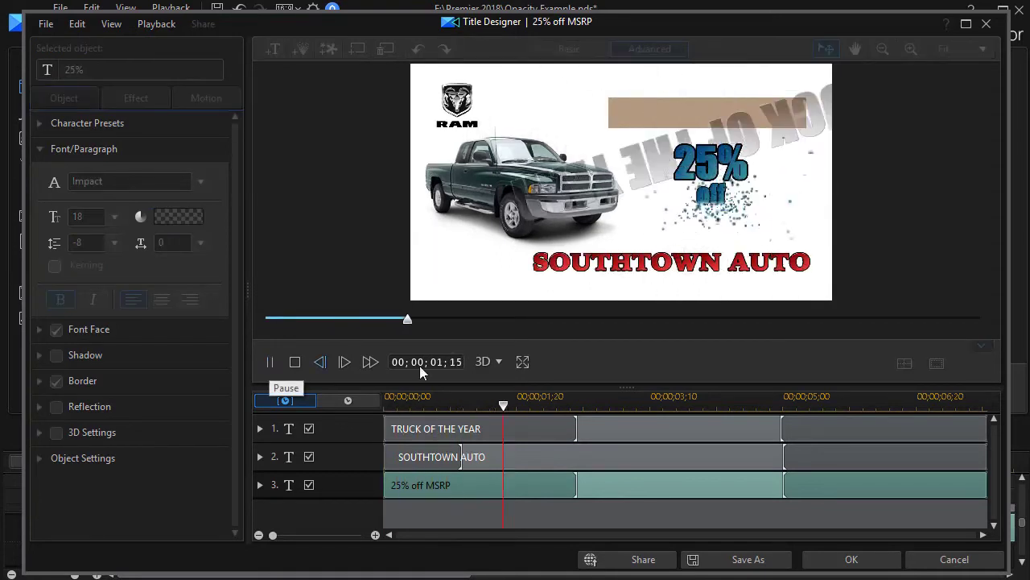
# - Start TRUCK OF THE YEAR at 01;00 with its rotate-in ending near 02;15, and move 25% off MSRP to 02;15
pyautogui.click(270, 362)
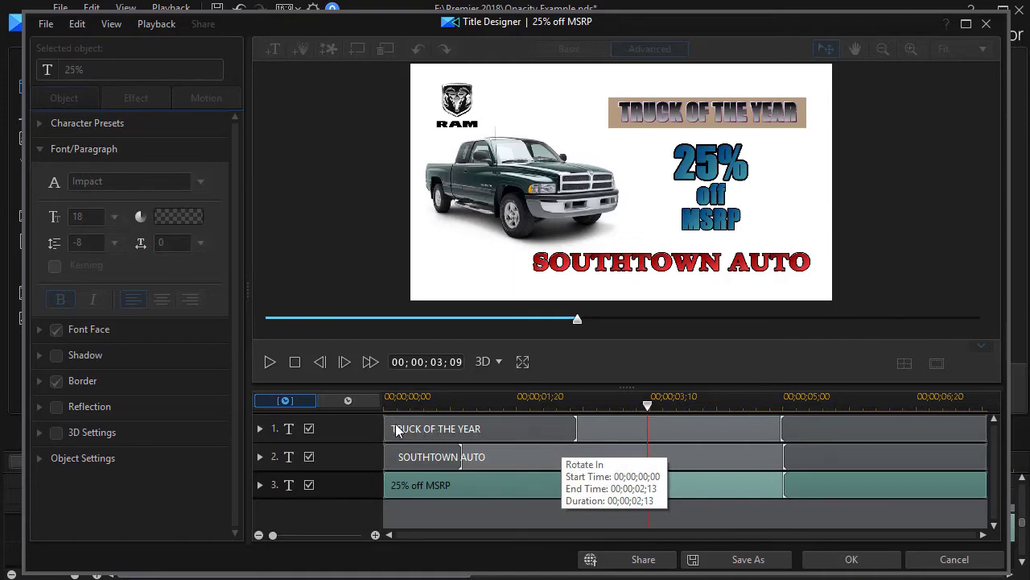
pyautogui.moveTo(384, 427); pyautogui.dragTo(463, 435)
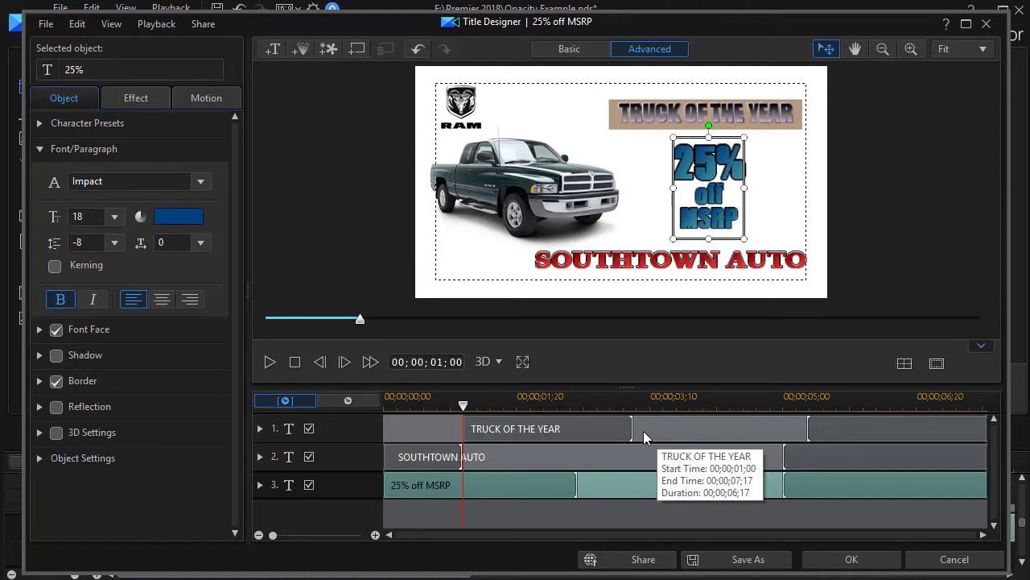
pyautogui.moveTo(634, 432); pyautogui.dragTo(582, 438)
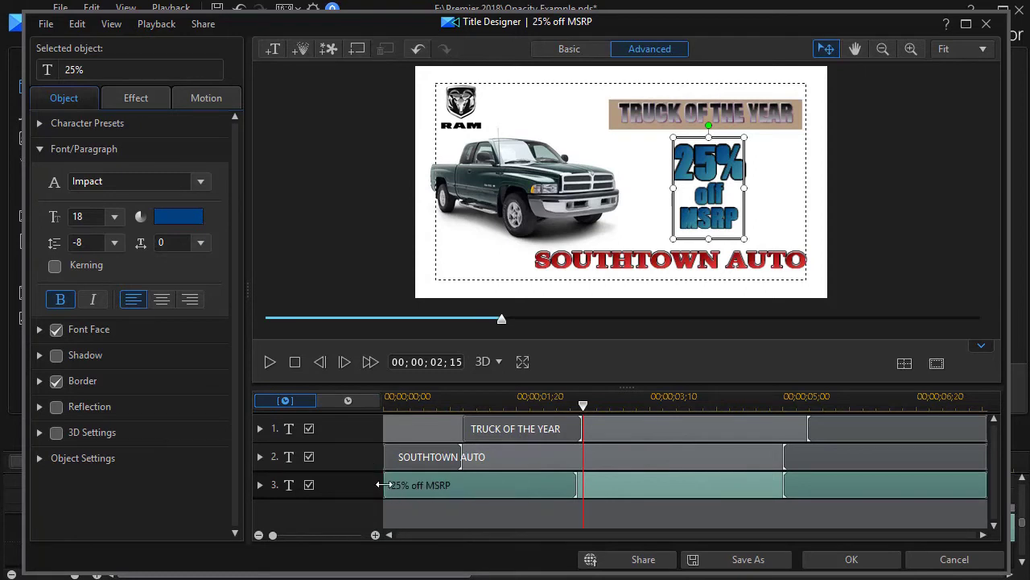
pyautogui.moveTo(385, 489); pyautogui.dragTo(584, 494)
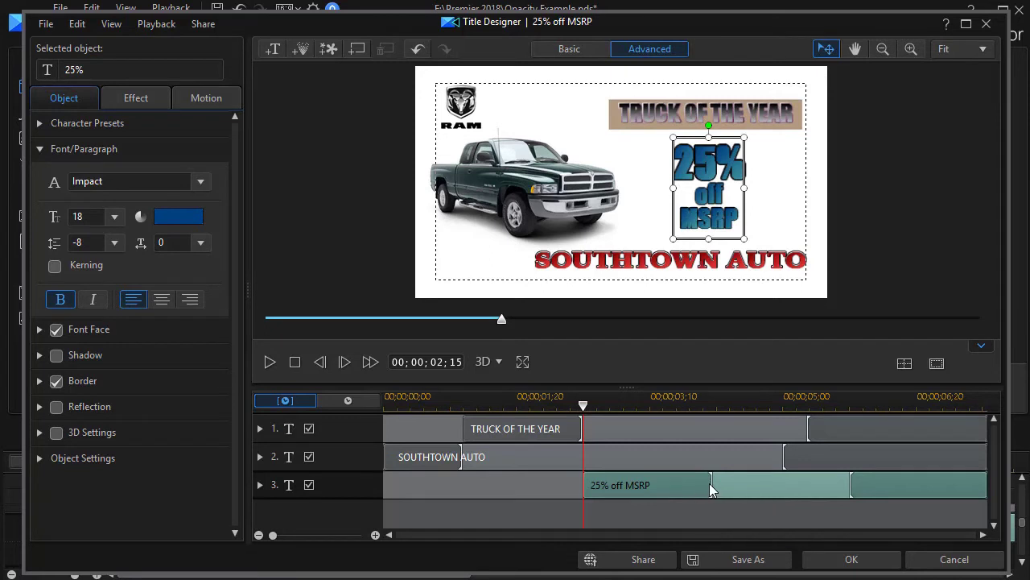
# - End the 25% off MSRP Beam In - Down entrance at 03;15 and rewind the preview to the start
pyautogui.click(711, 485)
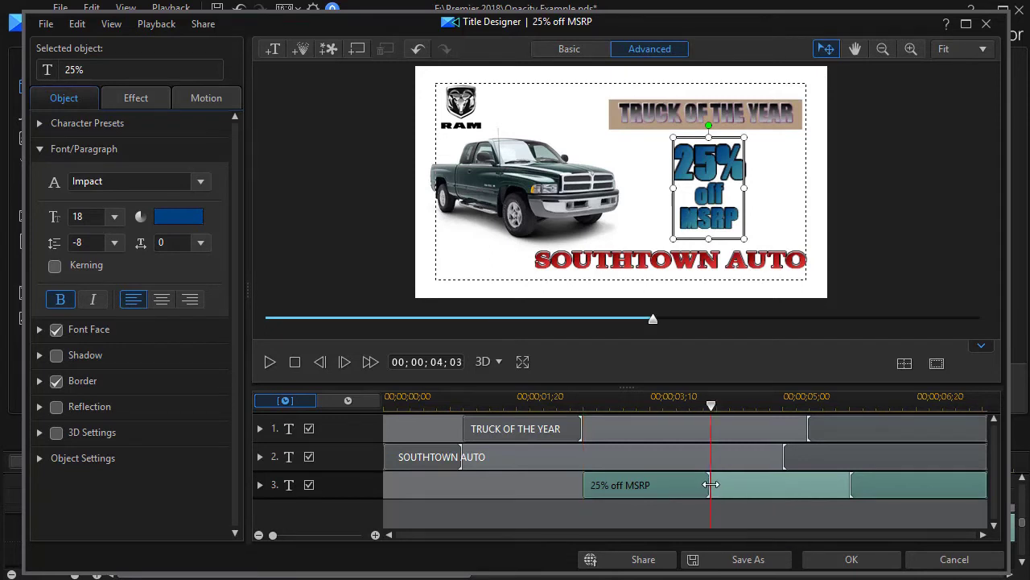
pyautogui.click(708, 484)
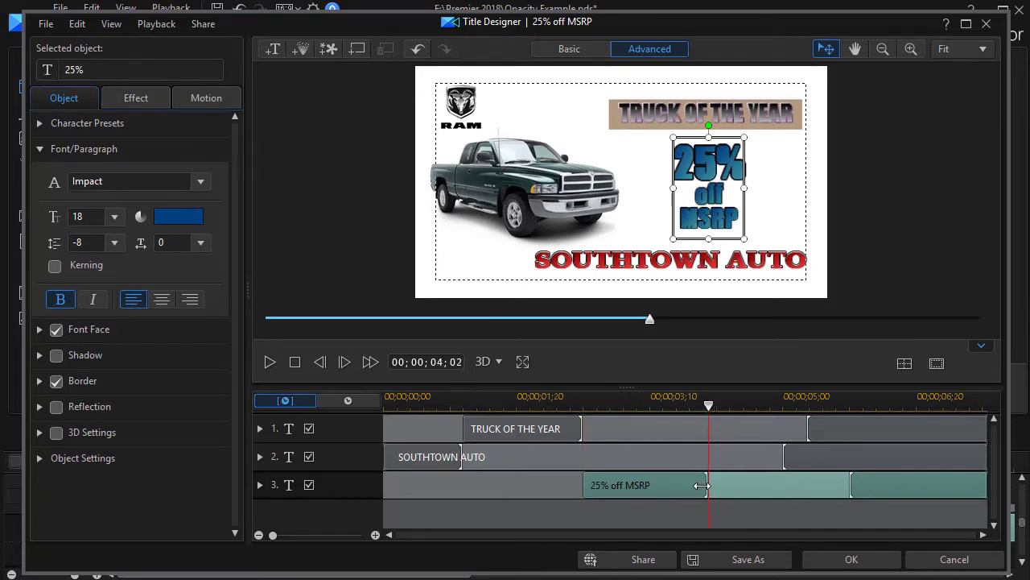
pyautogui.moveTo(702, 484); pyautogui.dragTo(660, 484)
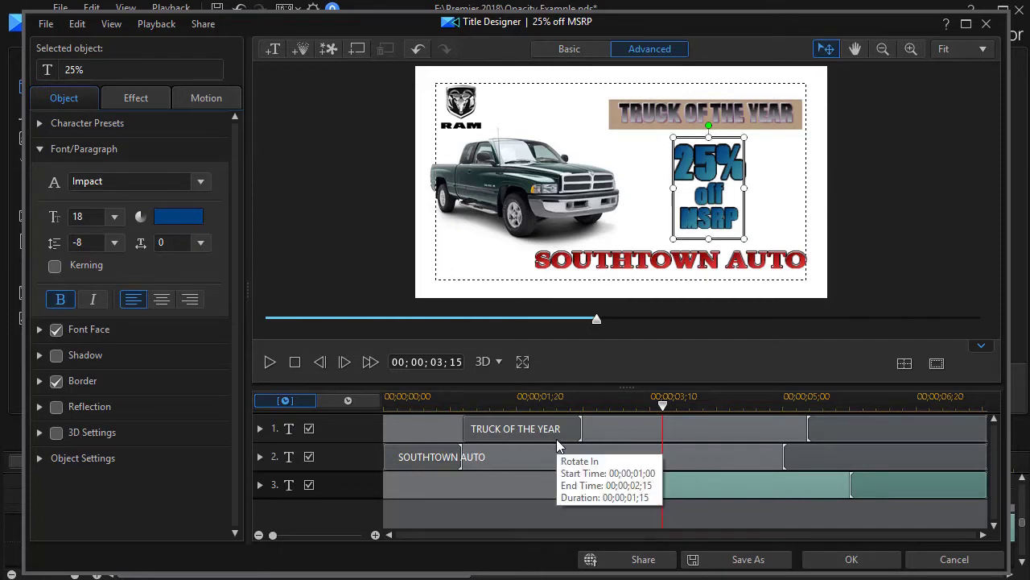
pyautogui.moveTo(600, 322); pyautogui.dragTo(388, 320)
pyautogui.press('Home')
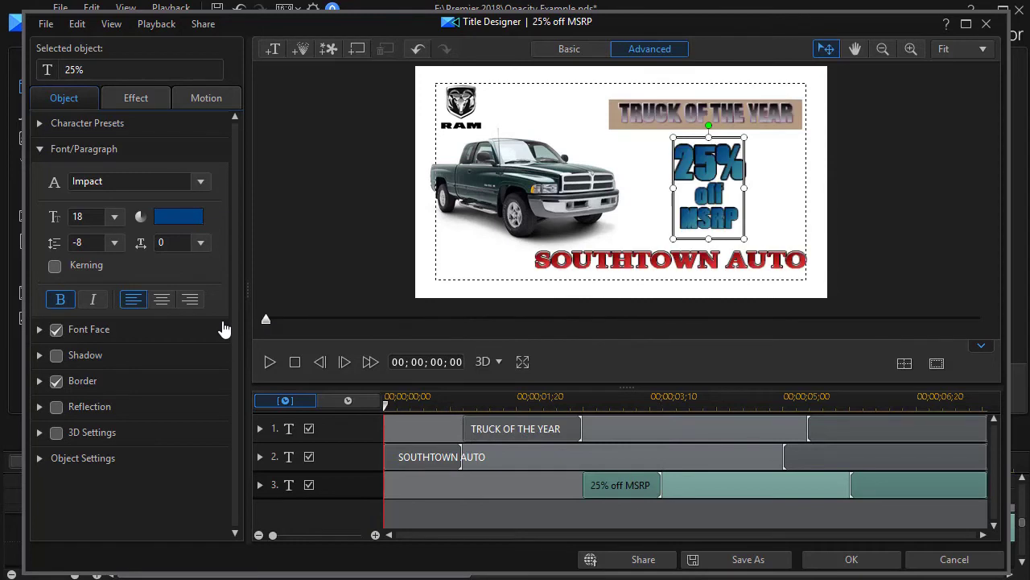
# - Preview the sequence, then extend the 25% off MSRP entrance to about 03;29
pyautogui.click(270, 363)
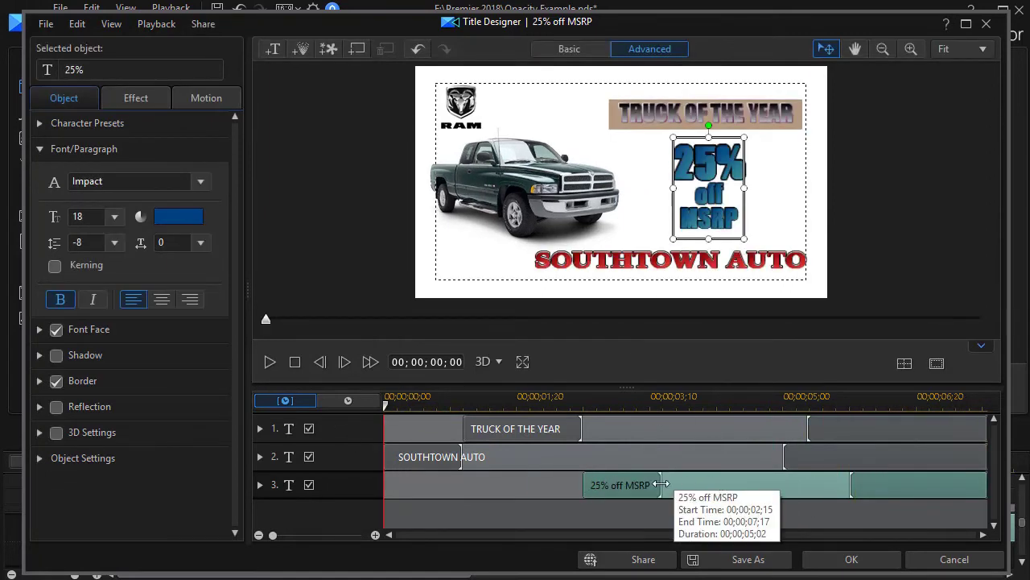
pyautogui.click(662, 483)
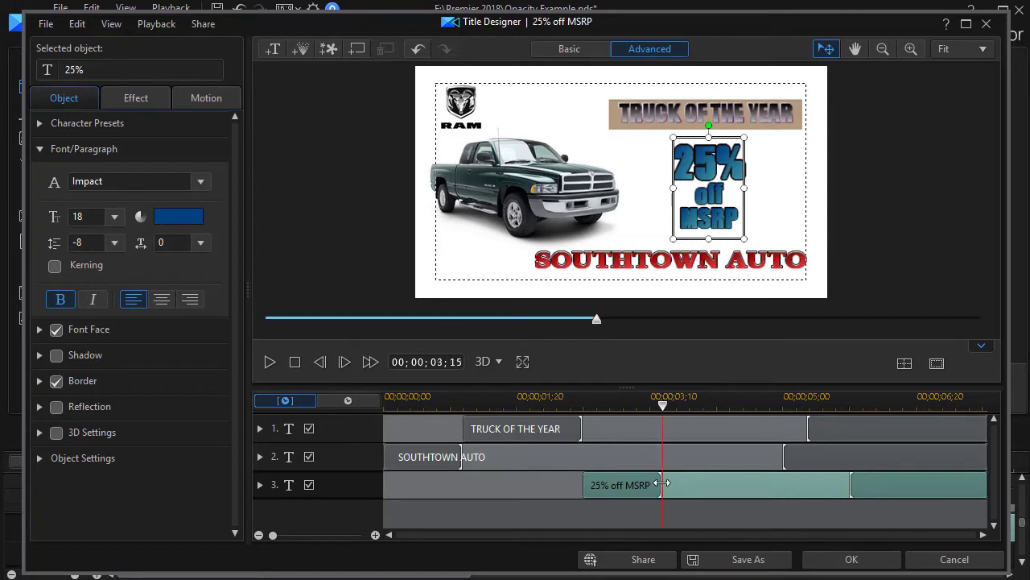
pyautogui.moveTo(661, 483); pyautogui.dragTo(700, 487)
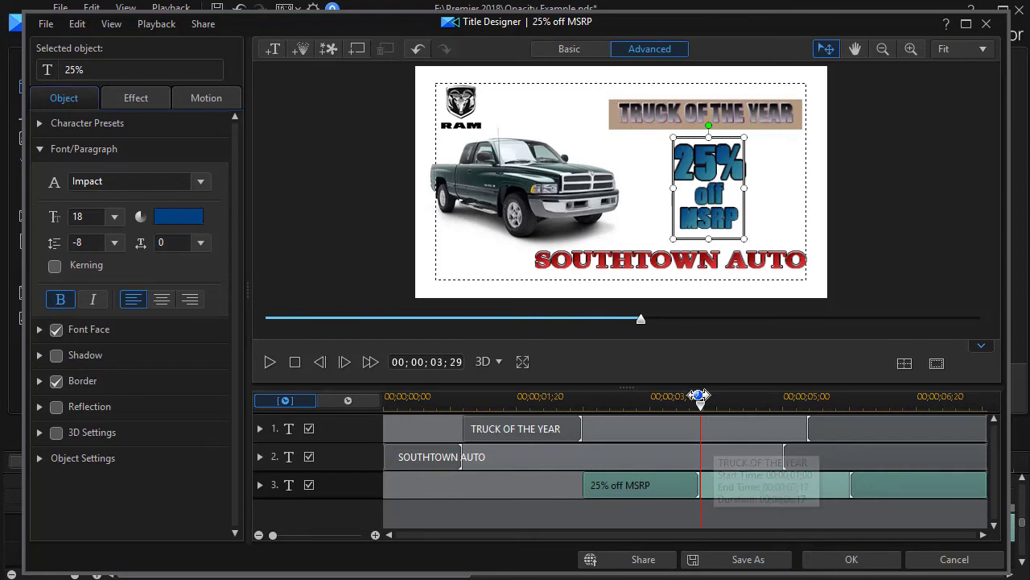
# - Replay the title animations from the start, close Title Designer, and select the brown bar clip on track 4
pyautogui.moveTo(701, 408); pyautogui.dragTo(306, 428)
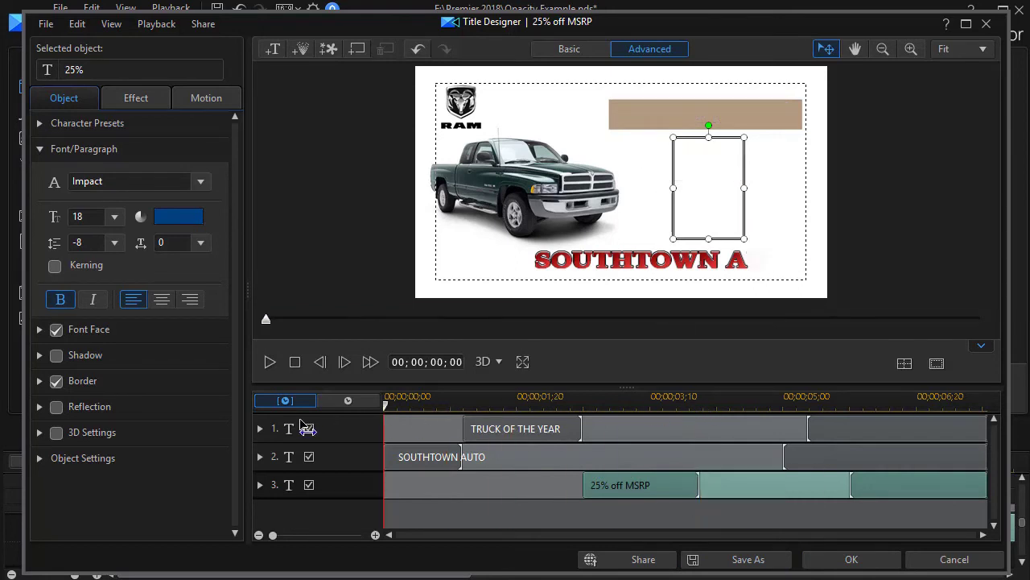
pyautogui.click(270, 362)
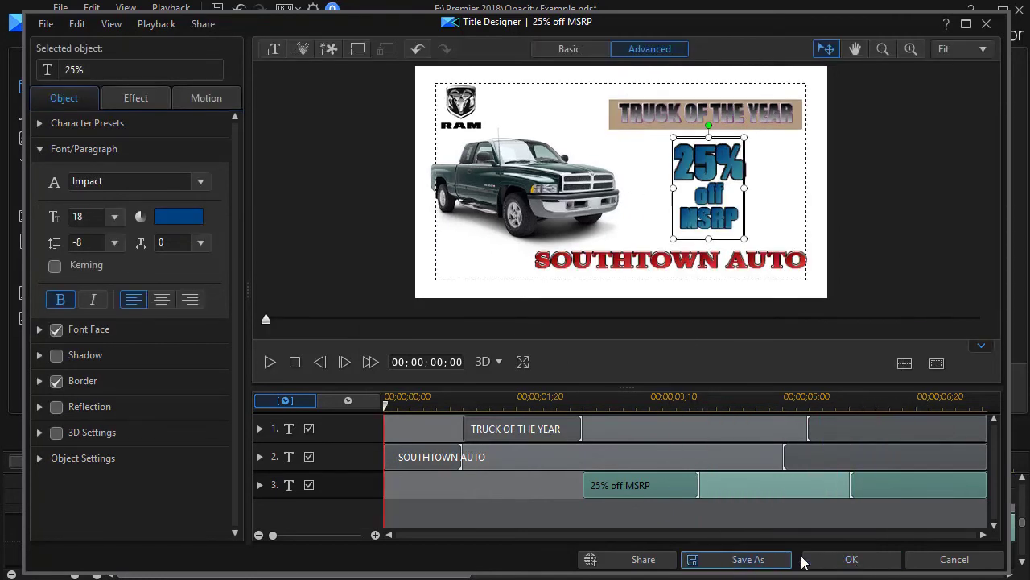
pyautogui.click(842, 560)
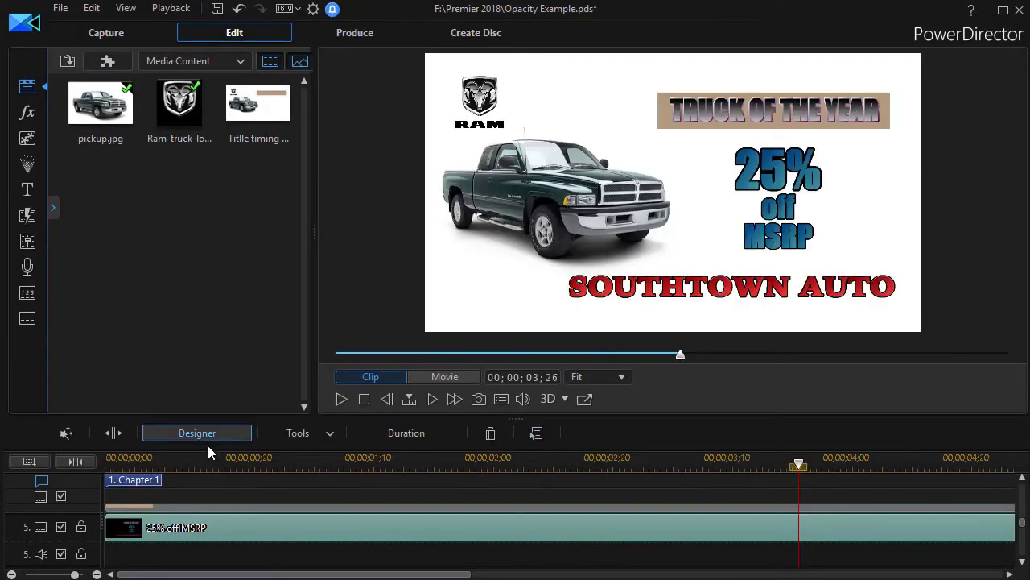
pyautogui.click(1023, 479)
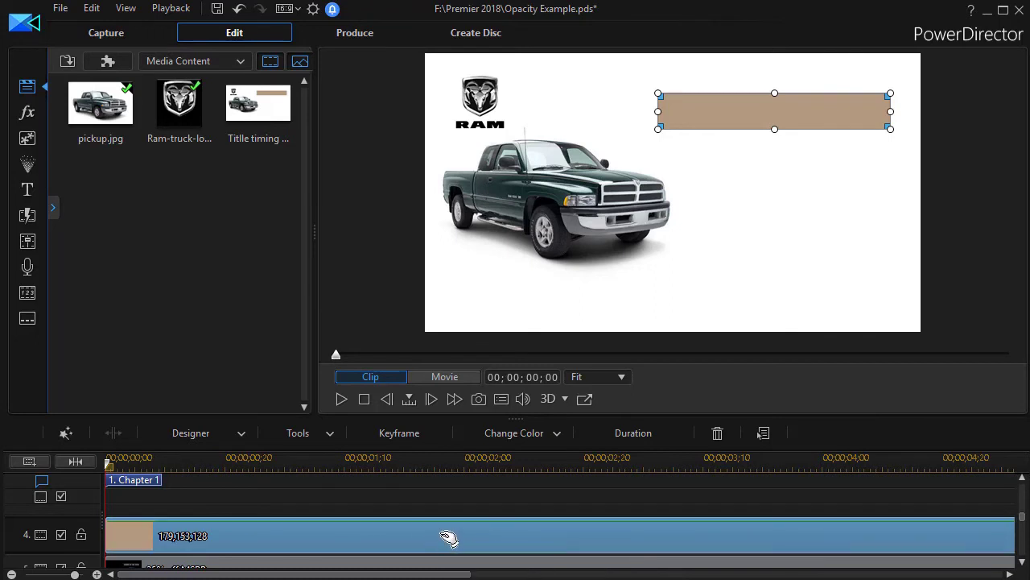
# - Open the 179,153,128 color board clip in PiP Designer
pyautogui.doubleClick(443, 541)
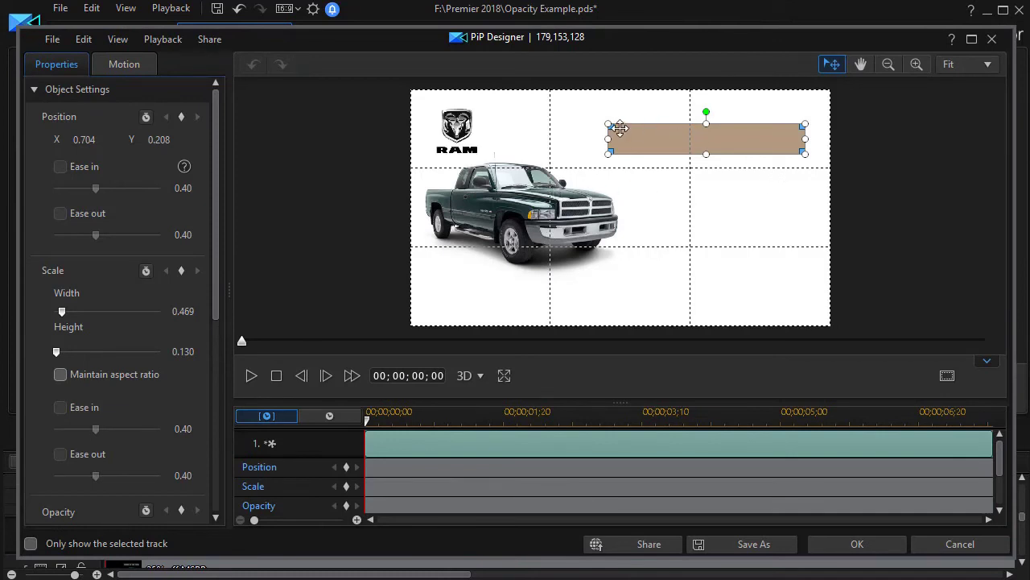
# - Add an opacity keyframe at 00;00;02;11 setting the brown bar to 0%
pyautogui.moveTo(372, 430); pyautogui.dragTo(581, 442)
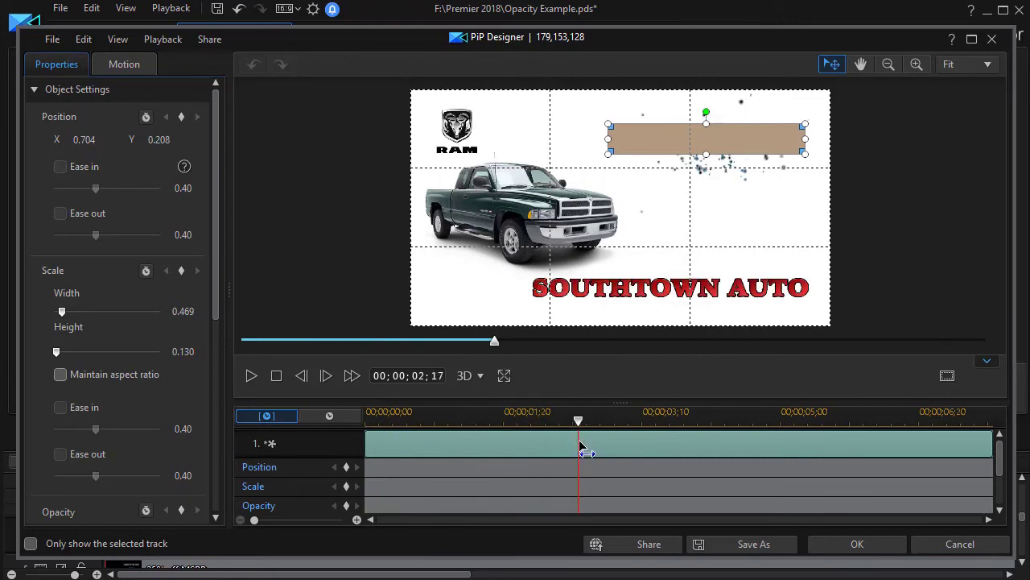
pyautogui.moveTo(580, 444); pyautogui.dragTo(564, 451)
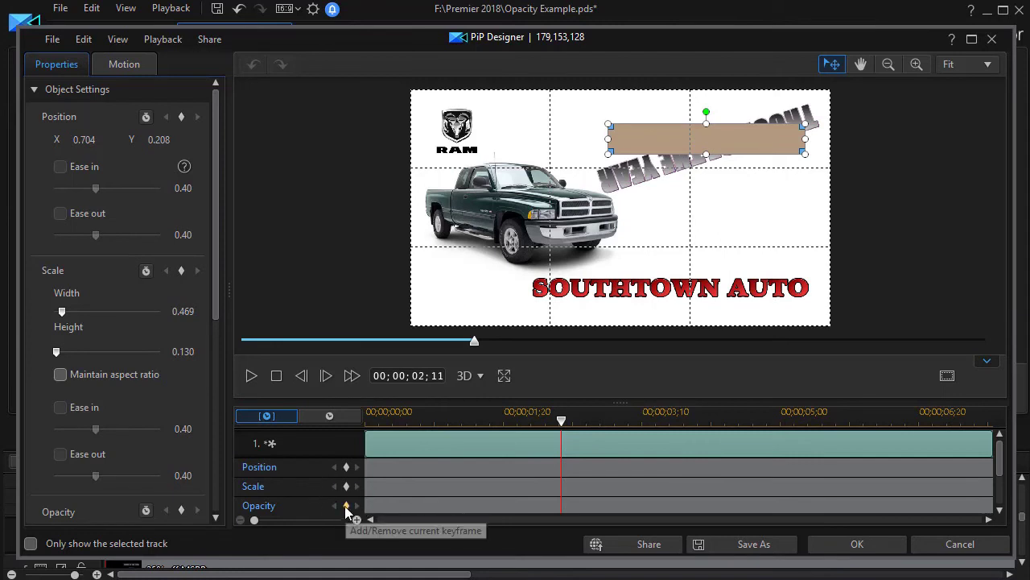
pyautogui.click(347, 506)
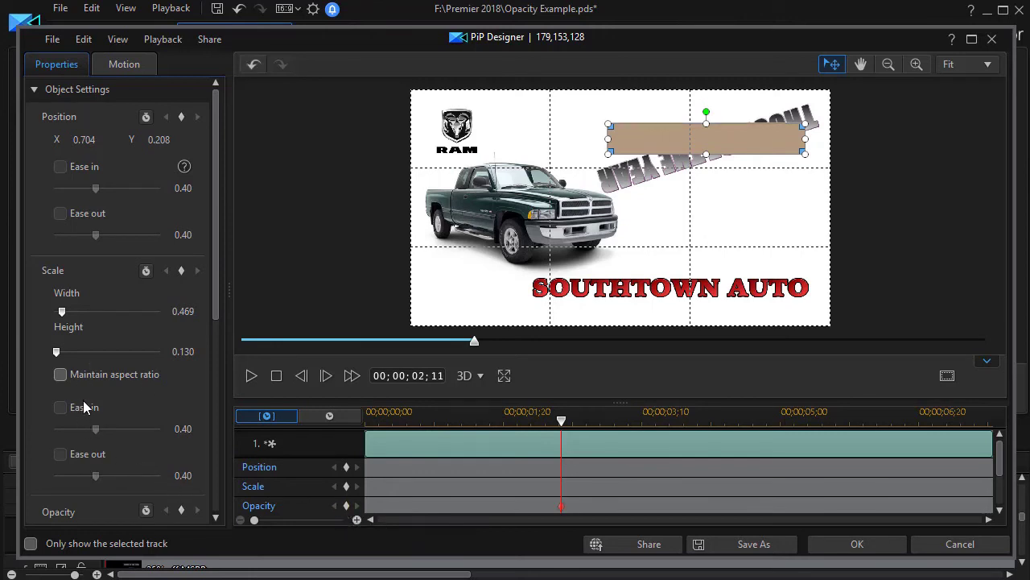
pyautogui.moveTo(218, 298); pyautogui.dragTo(218, 389)
pyautogui.moveTo(154, 370); pyautogui.dragTo(25, 389)
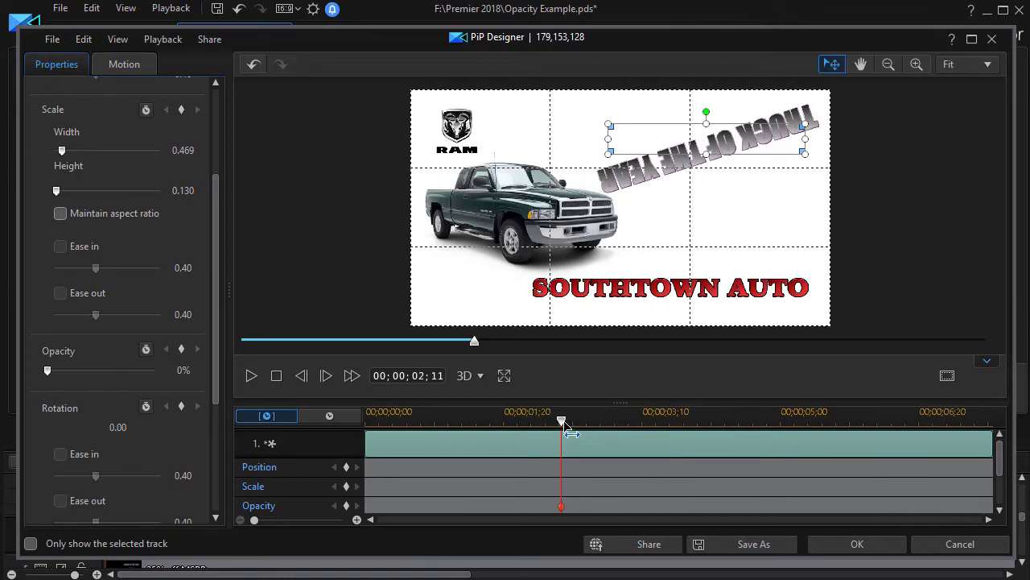
# - Add a 100% opacity keyframe at 00;00;02;22, then preview the fade-in from 01;13
pyautogui.moveTo(565, 423); pyautogui.dragTo(595, 433)
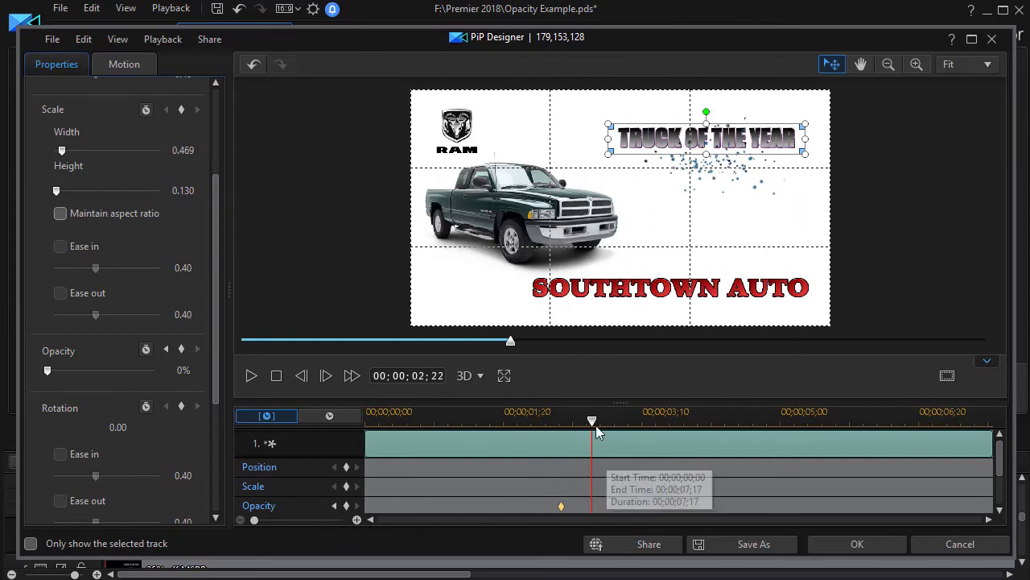
pyautogui.click(347, 506)
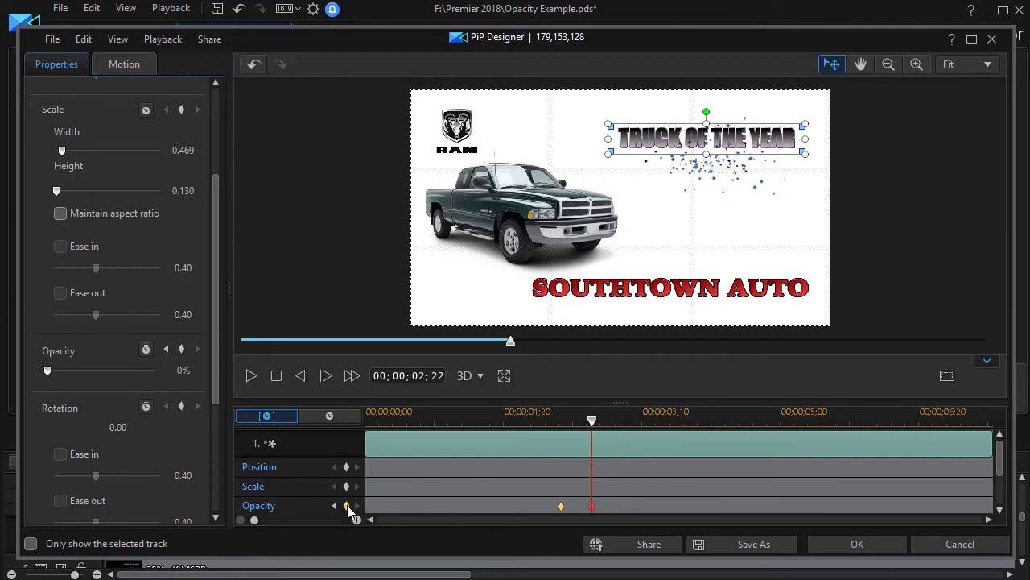
pyautogui.moveTo(48, 370); pyautogui.dragTo(154, 370)
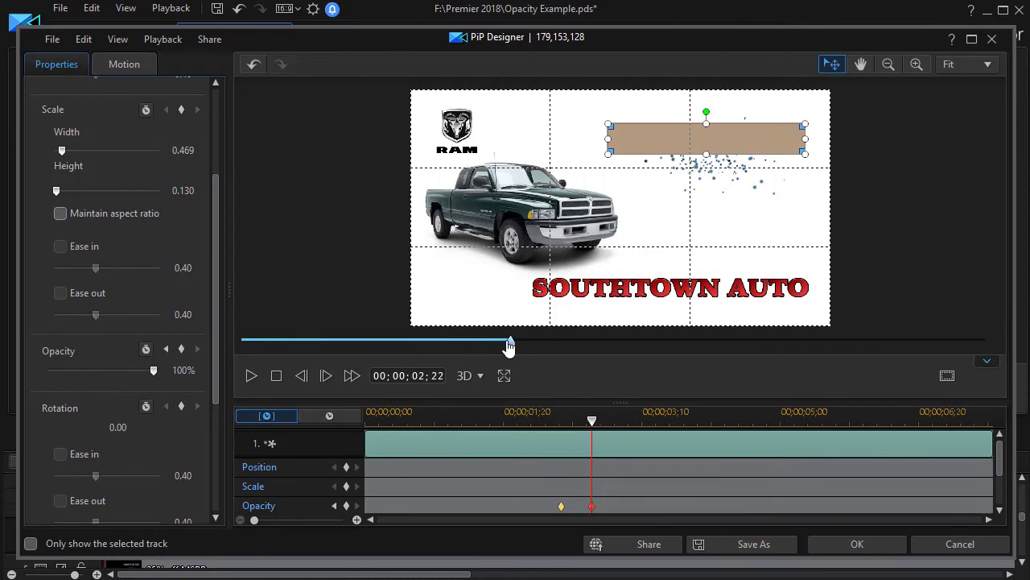
pyautogui.moveTo(511, 344); pyautogui.dragTo(383, 344)
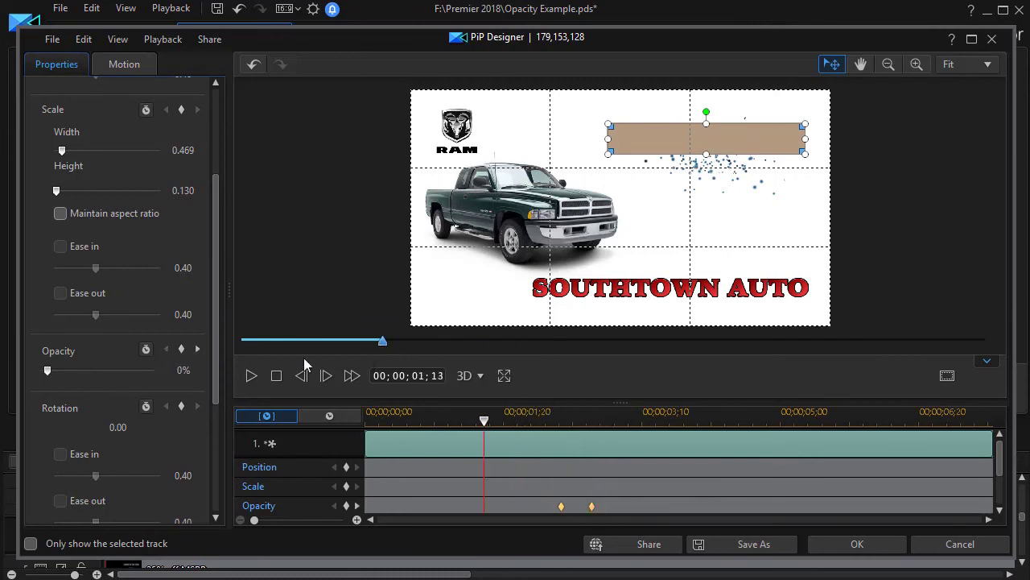
pyautogui.click(251, 378)
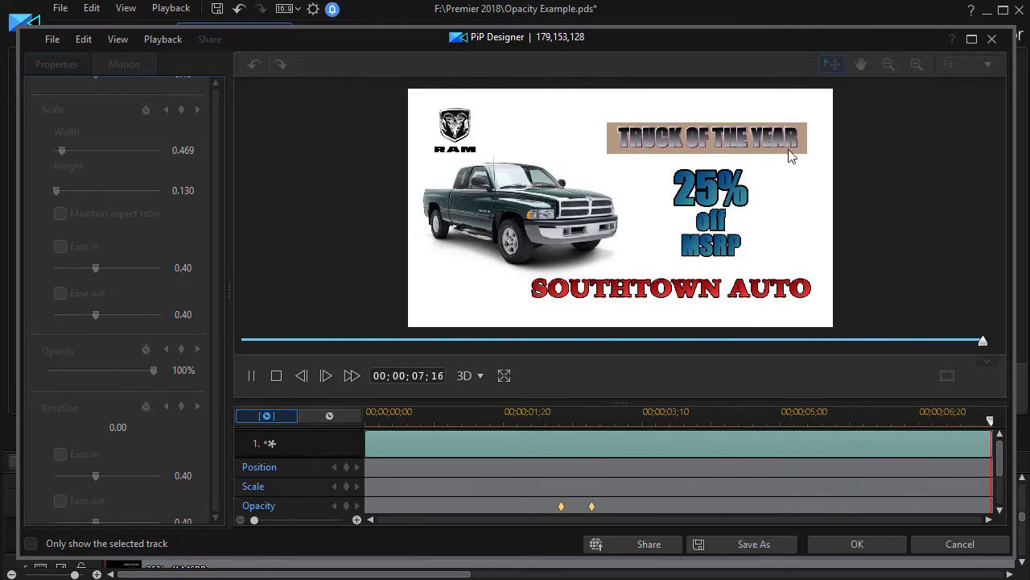
# - Apply the PiP changes and play the movie twice to watch the brown bar fade in
pyautogui.click(860, 545)
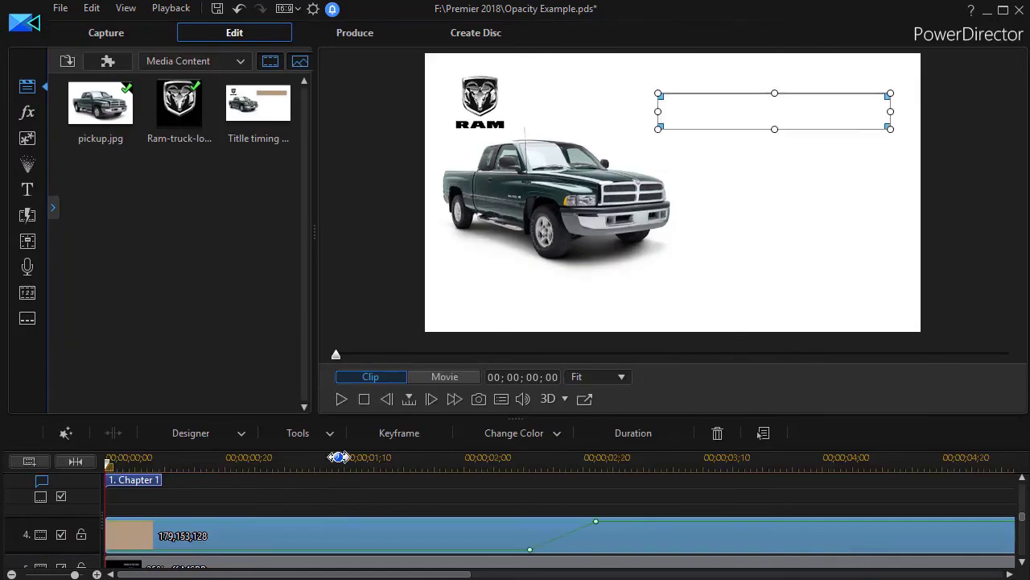
pyautogui.click(341, 400)
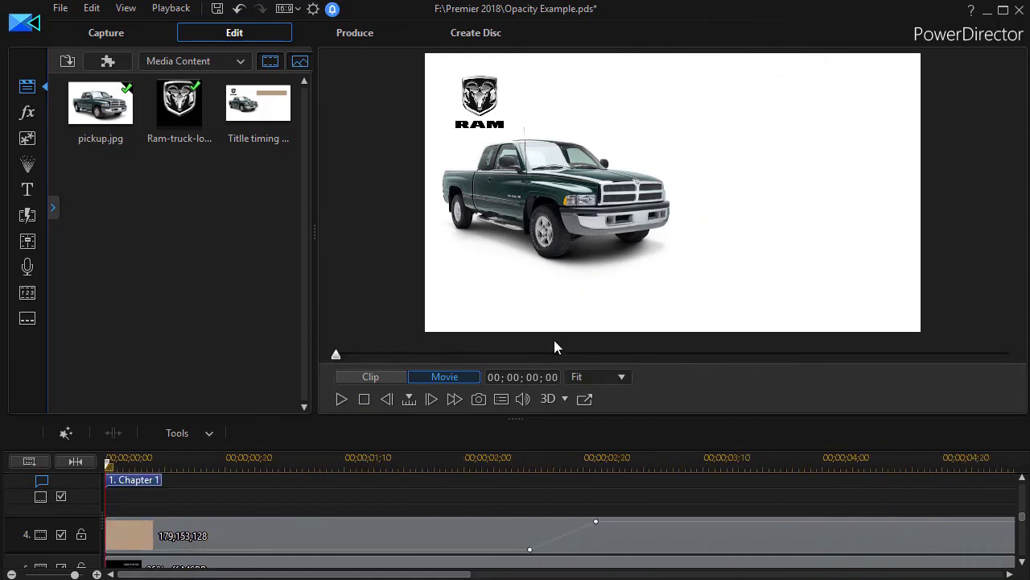
pyautogui.click(341, 400)
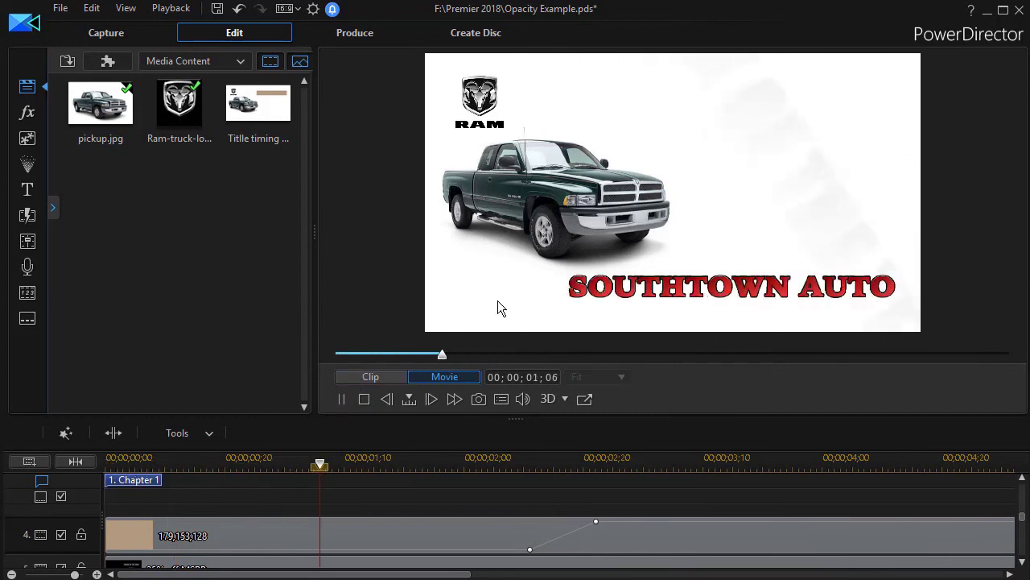